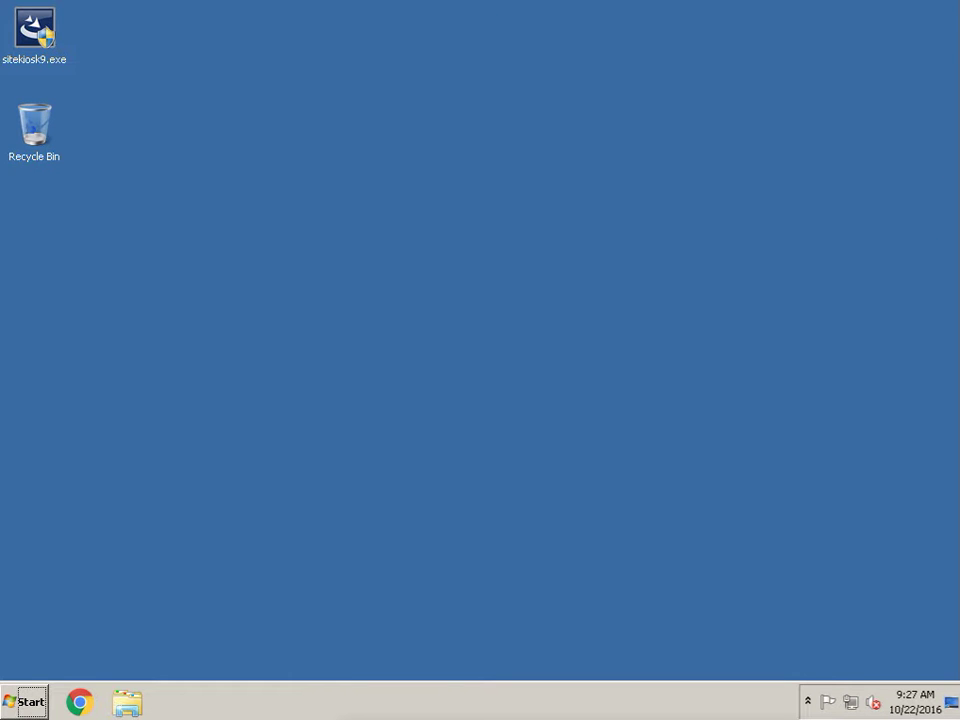
- Run sitekiosk9.exe from the desktop, approving User Account Control and the setup language
click(37, 65)
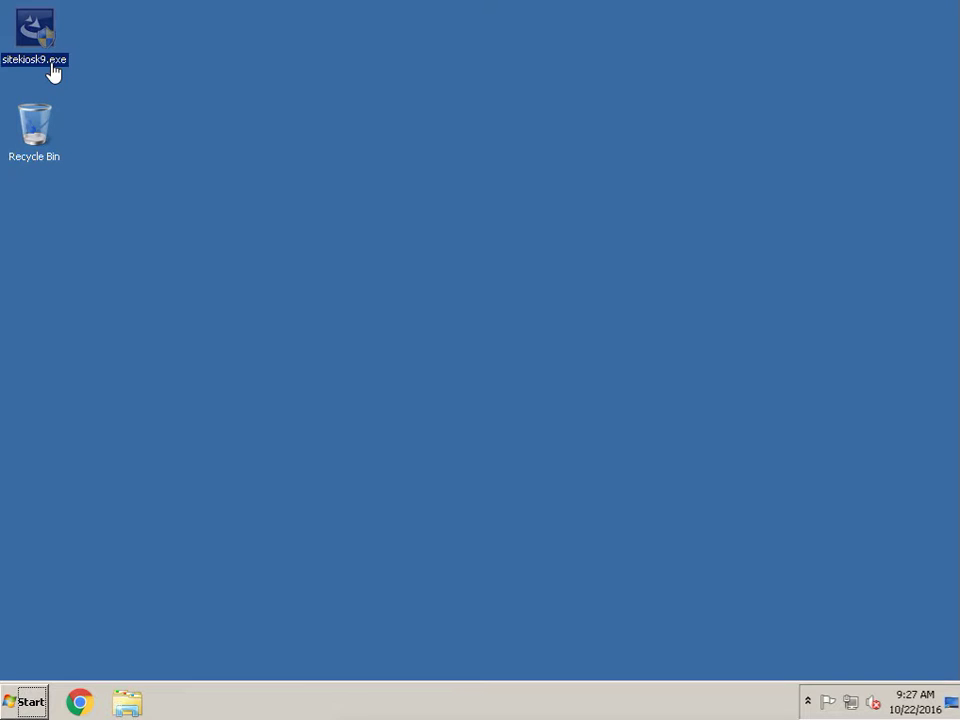
double_click(53, 72)
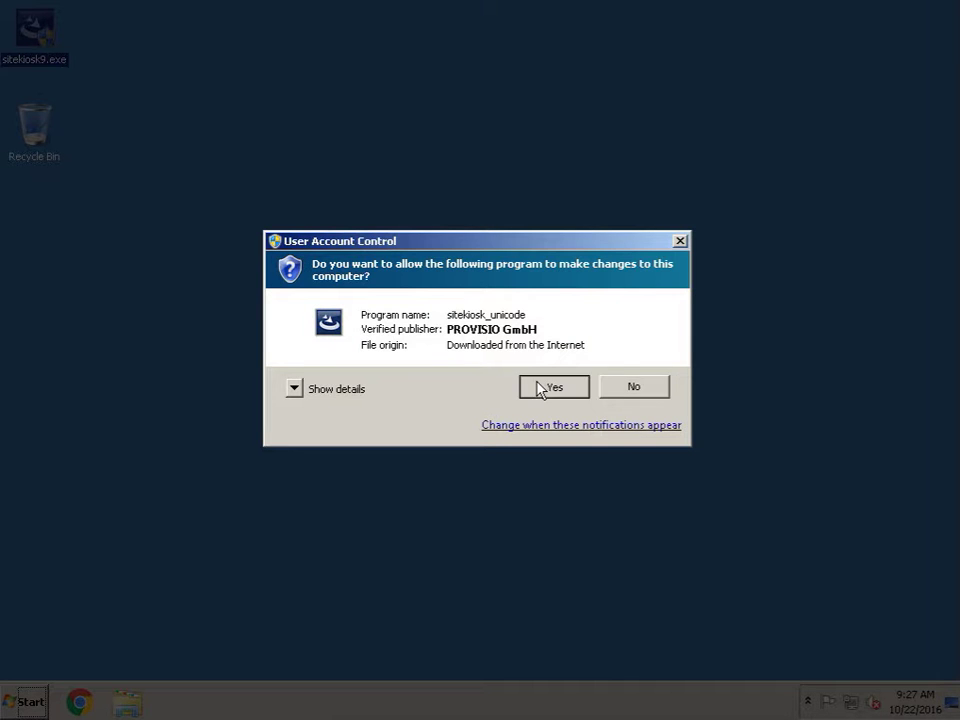
click(540, 390)
click(538, 388)
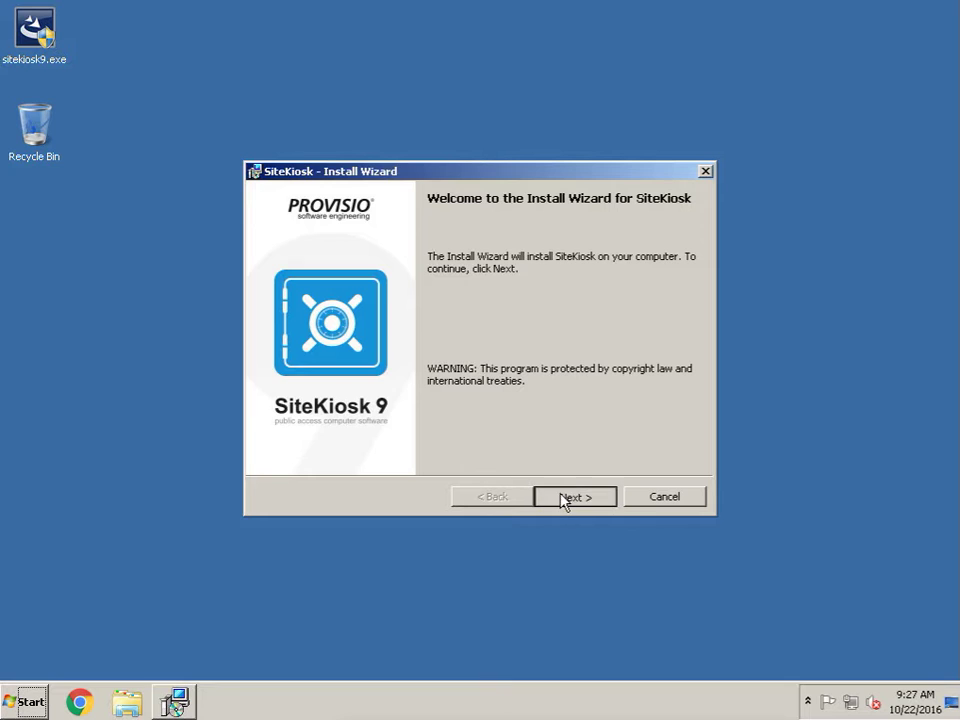
- Install SiteKiosk 9 using Standard Installation with VNC, accepting the license and keeping Start SiteKiosk
click(565, 498)
click(454, 431)
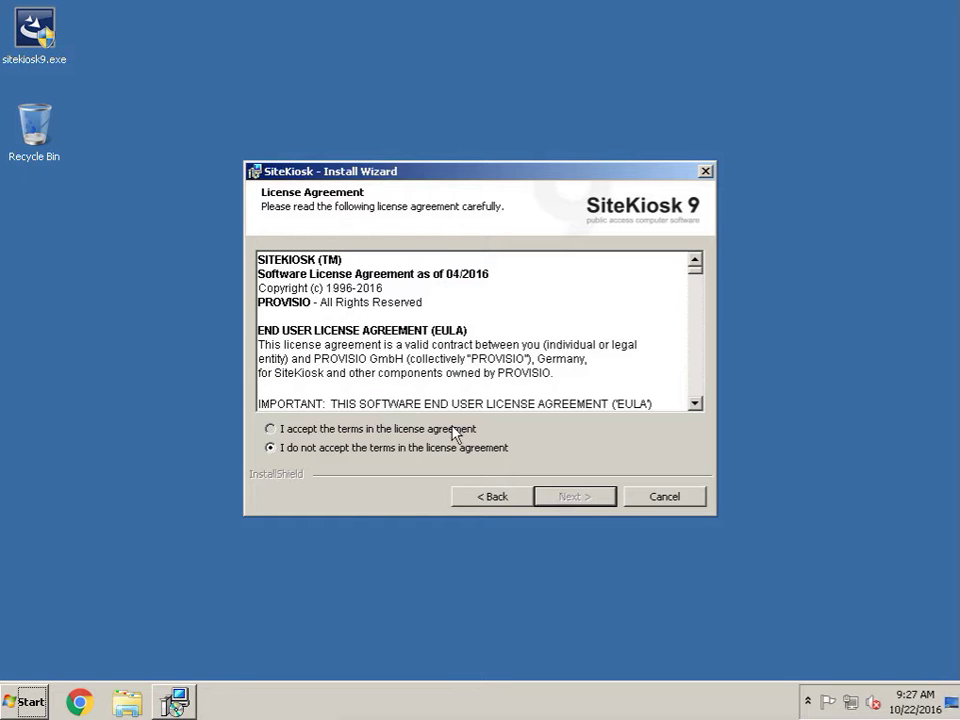
click(585, 498)
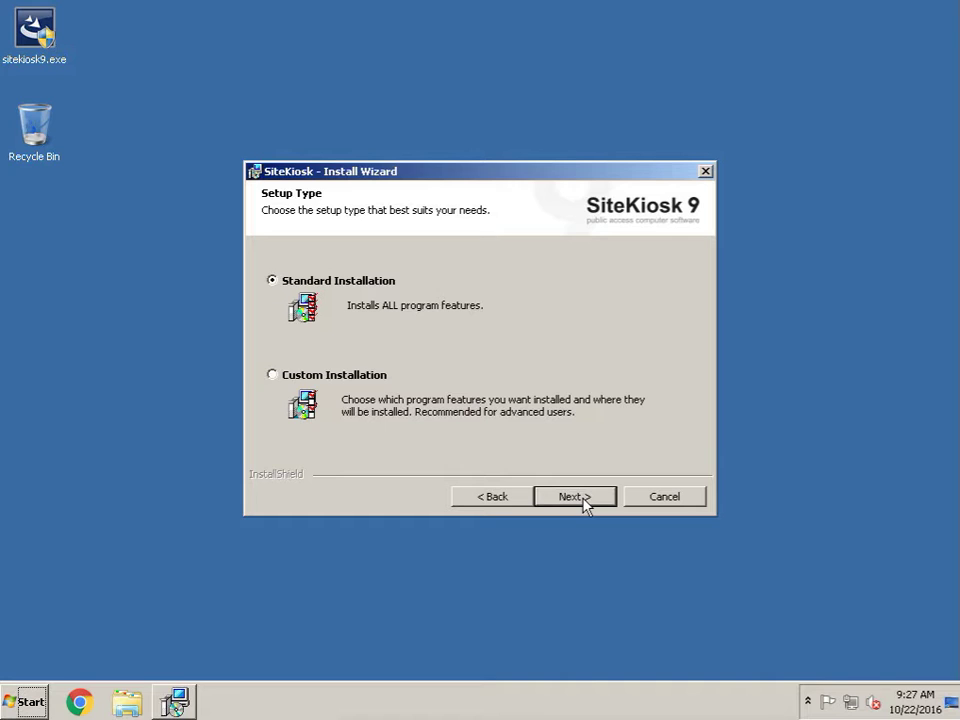
click(585, 498)
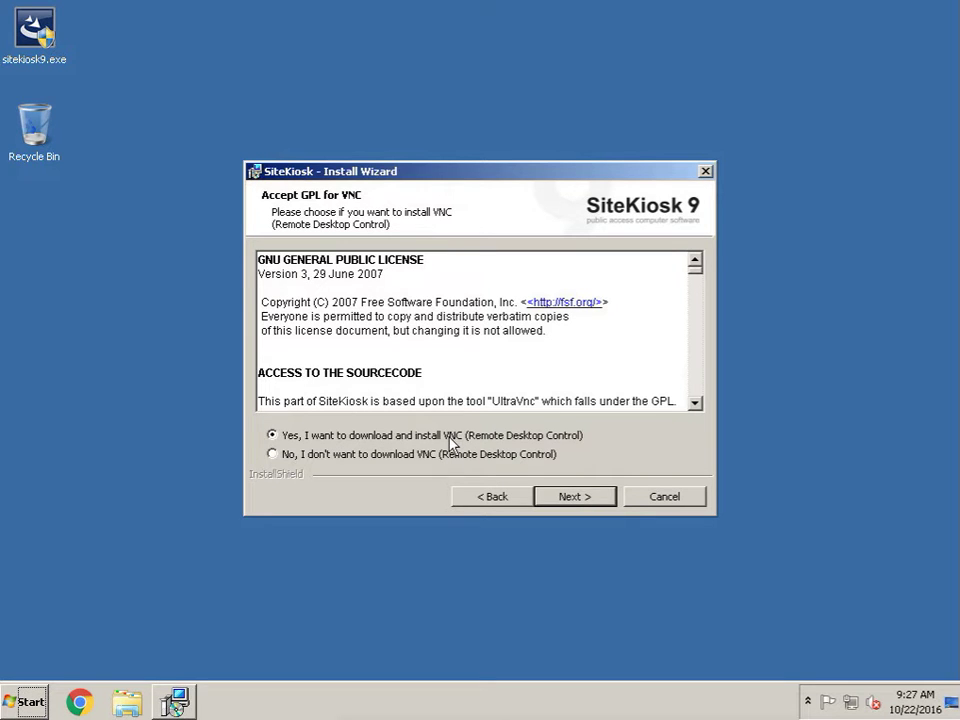
click(586, 496)
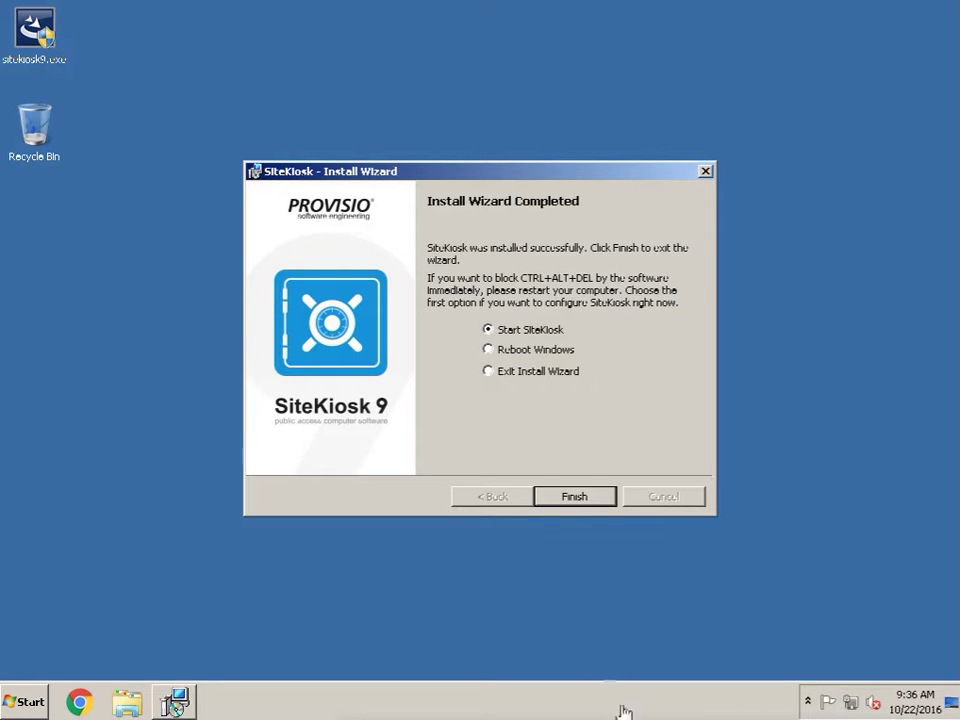
click(574, 503)
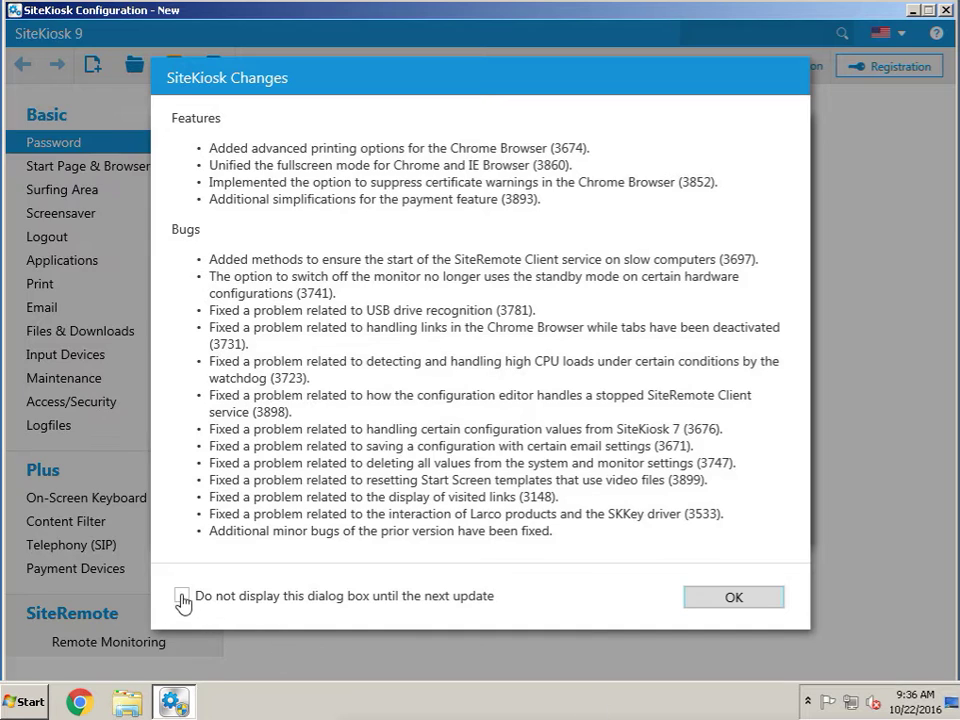
- Hide the change notes until the next update and close them
click(181, 596)
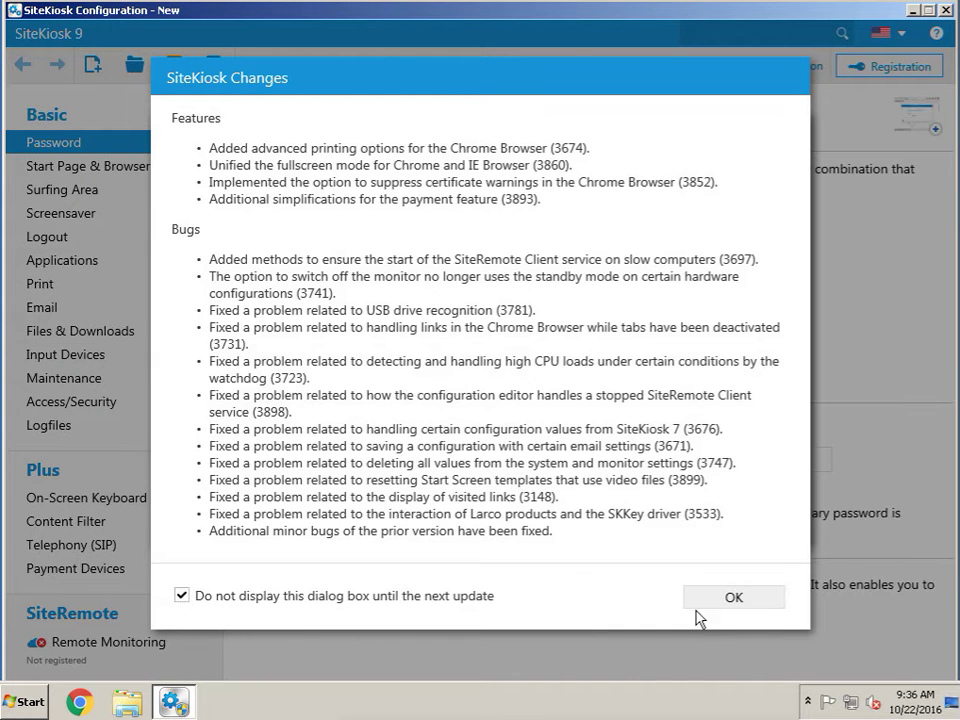
click(759, 603)
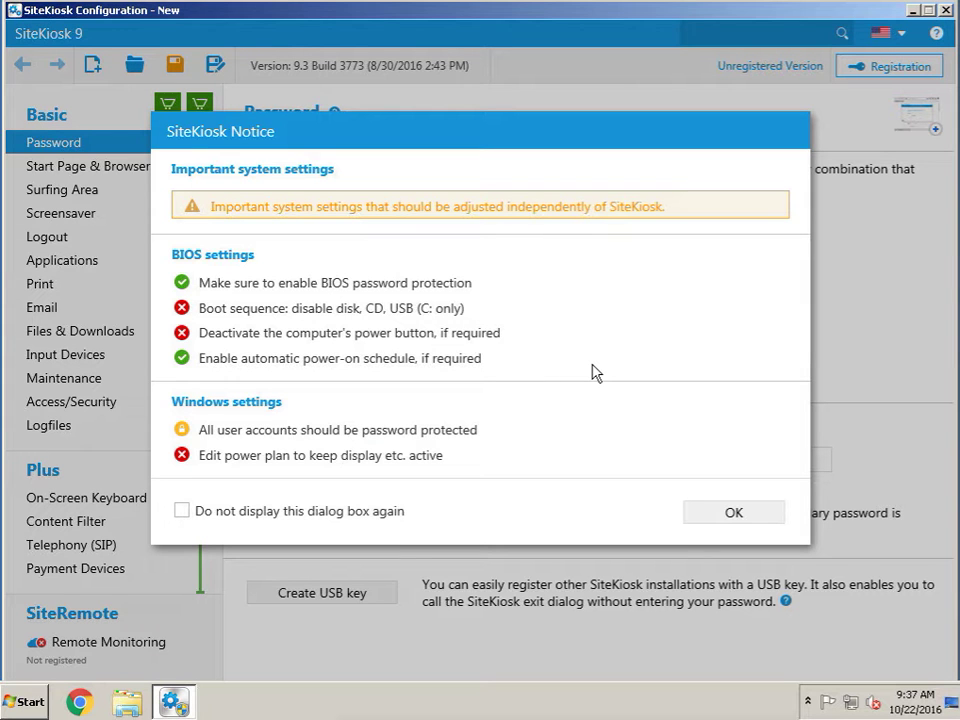
- Dismiss the pending notices and switch the Start Page & Browser engine to Chrome
click(728, 518)
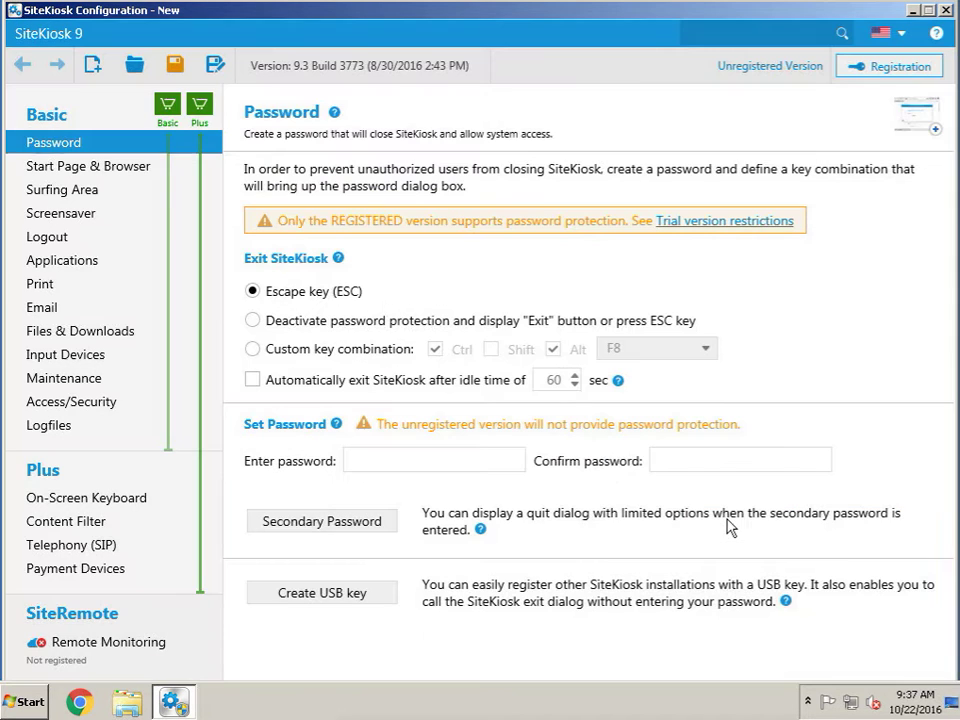
click(110, 175)
click(598, 405)
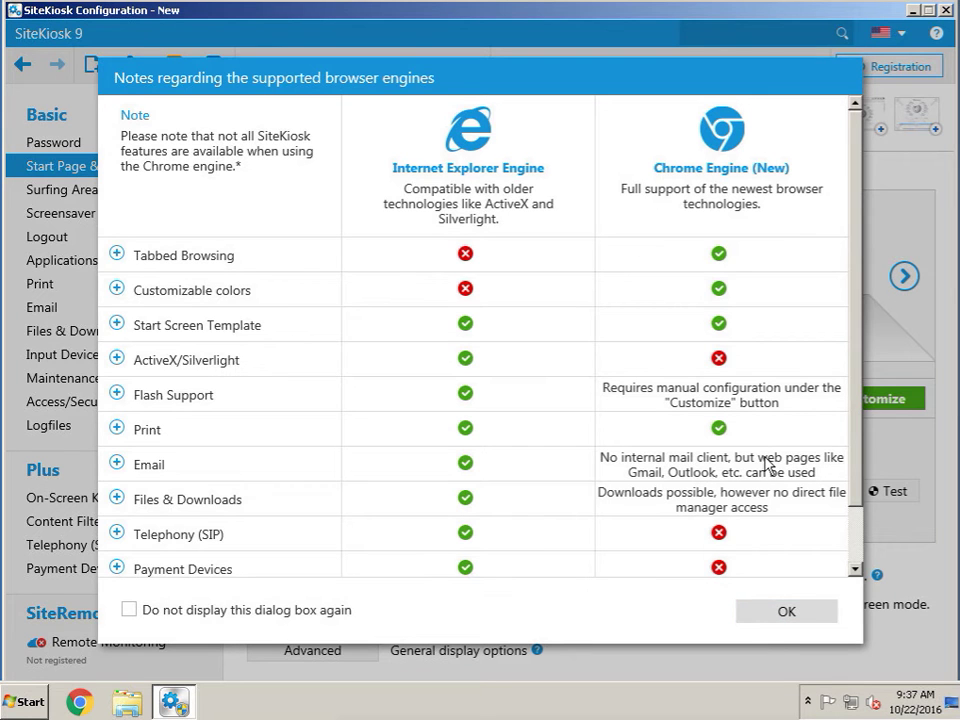
click(766, 614)
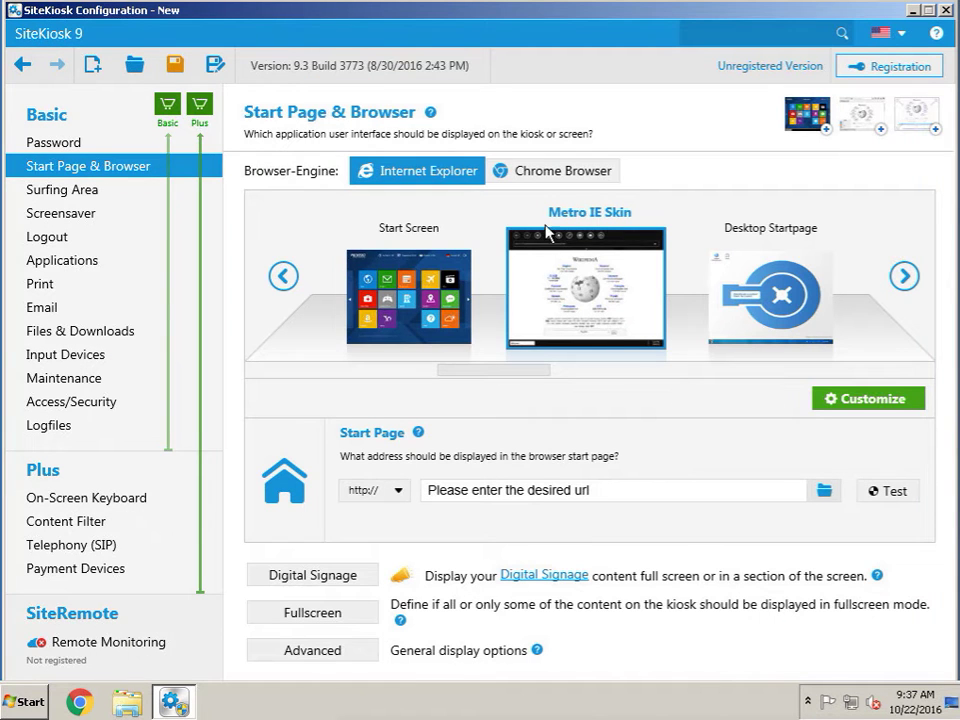
click(520, 170)
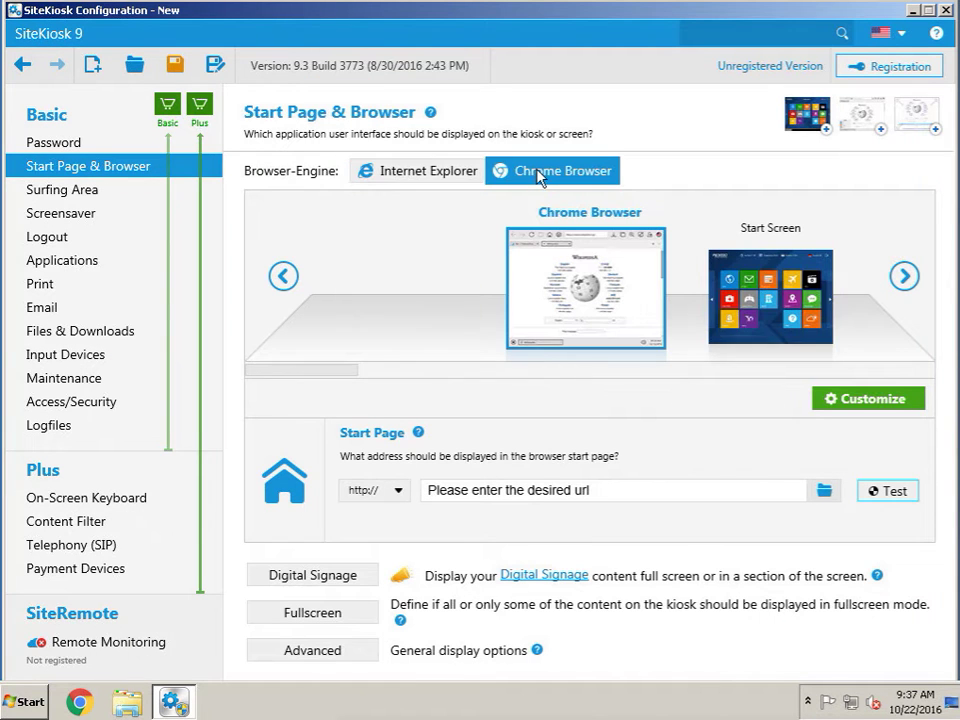
click(571, 489)
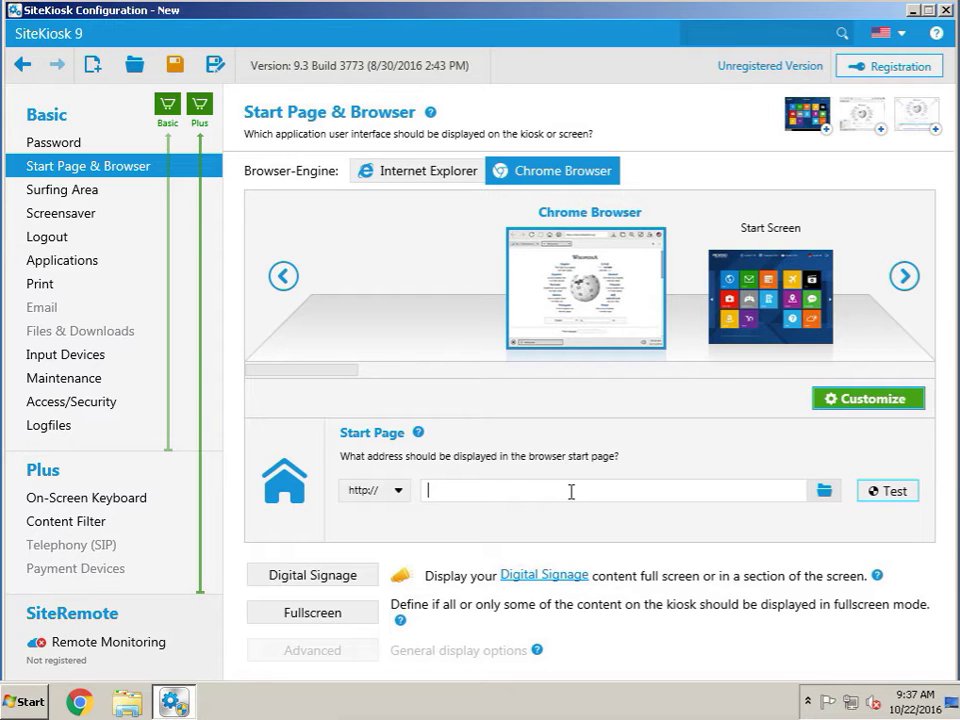
text(i)
text(gnitepros.com)
click(398, 490)
click(378, 540)
click(426, 490)
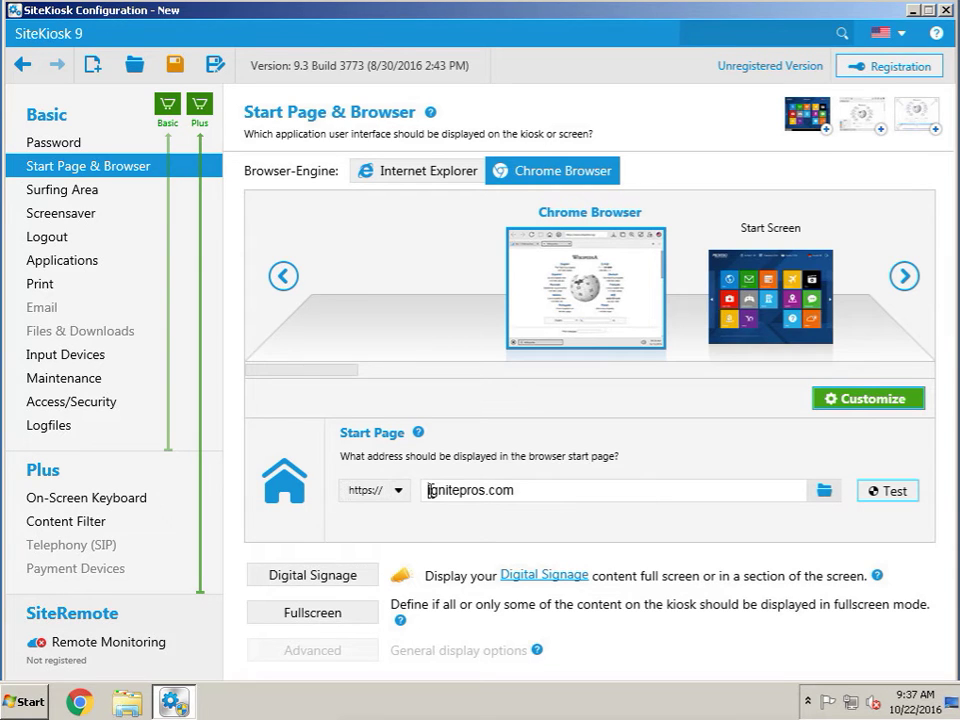
text(www.)
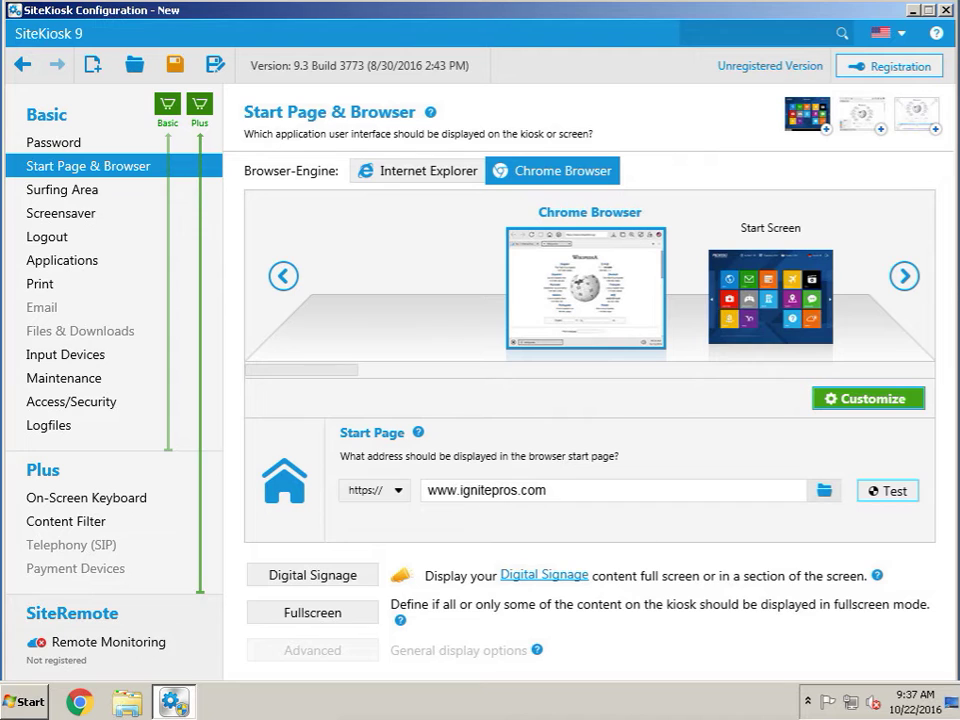
click(887, 494)
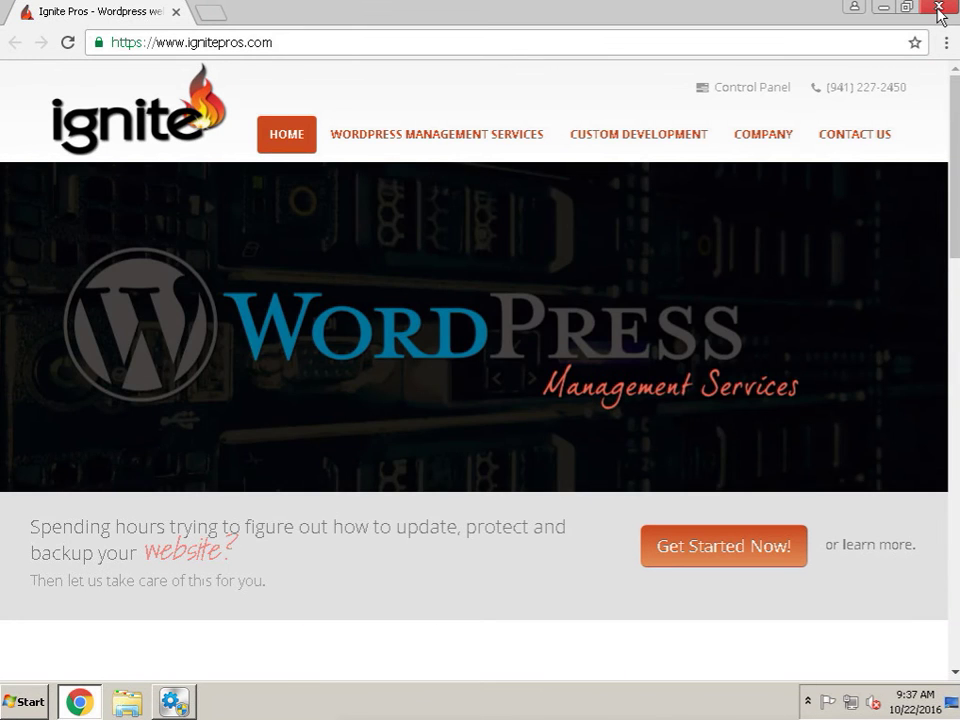
click(939, 10)
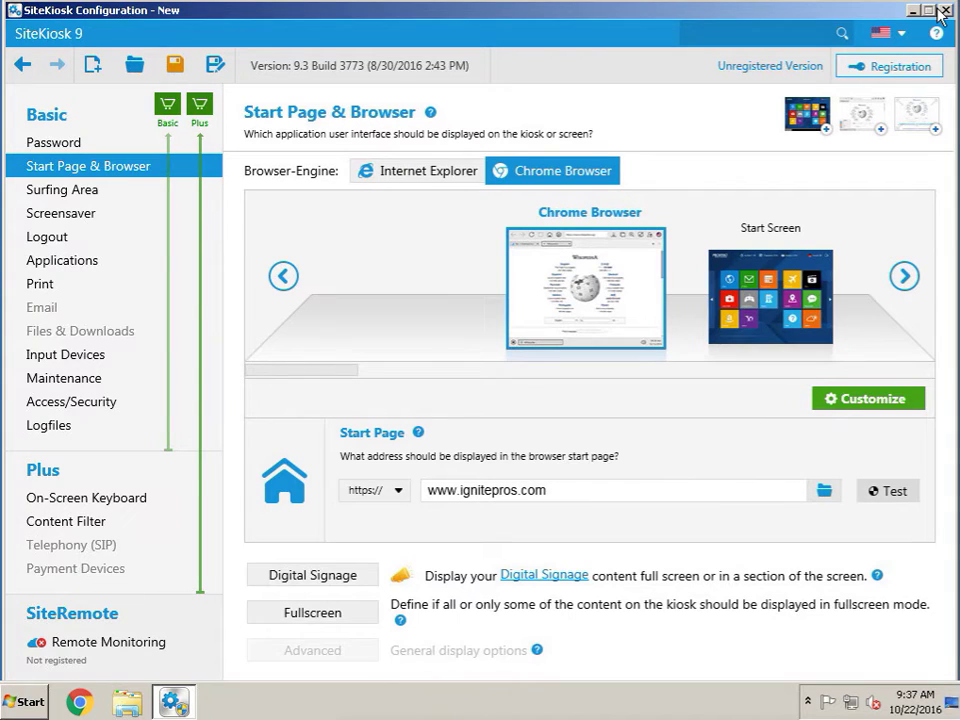
- Make the Escape key trigger the exit prompt and enter a matching exit password twice
click(100, 143)
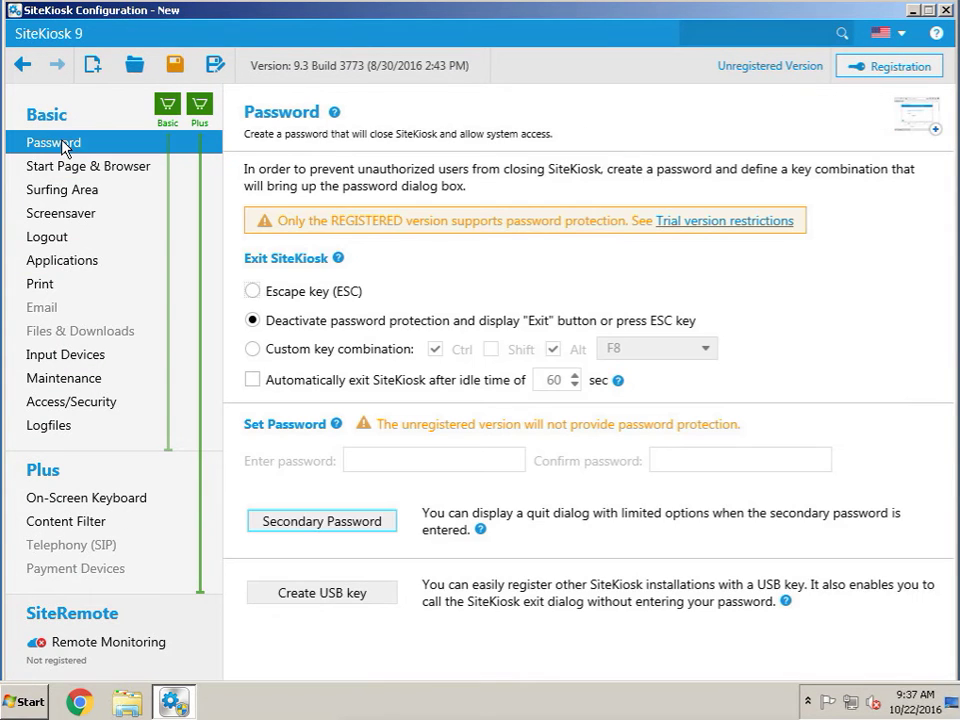
click(253, 292)
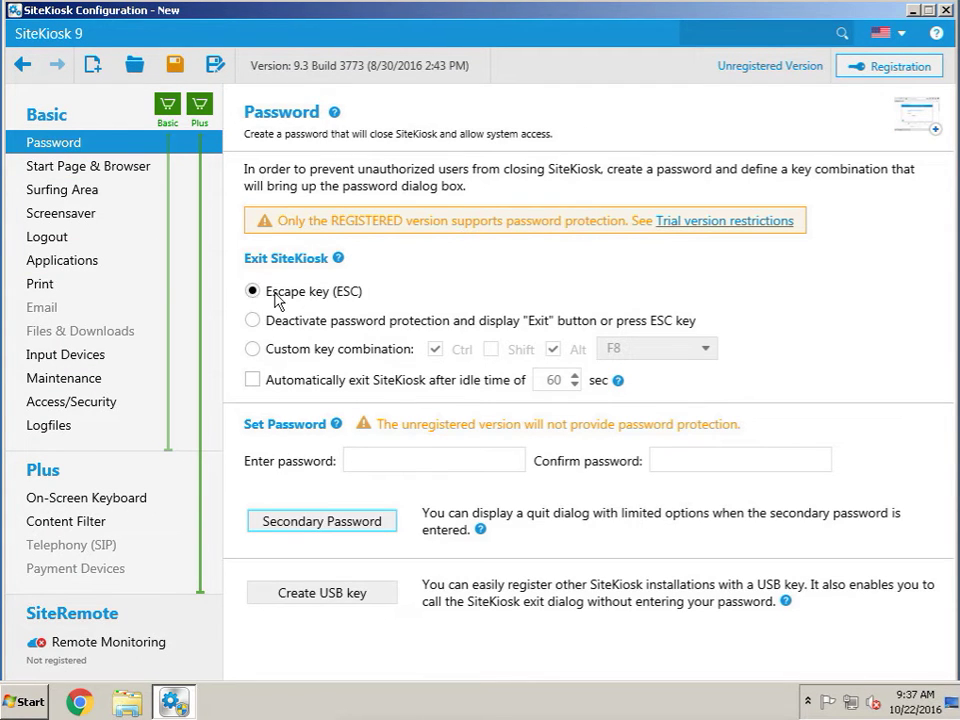
click(400, 462)
text(passwo)
key(BackSpace)
key(BackSpace)
key(BackSpace)
key(BackSpace)
key(BackSpace)
key(BackSpace)
text(pass)
text(word)
key(Tab)
text(password)
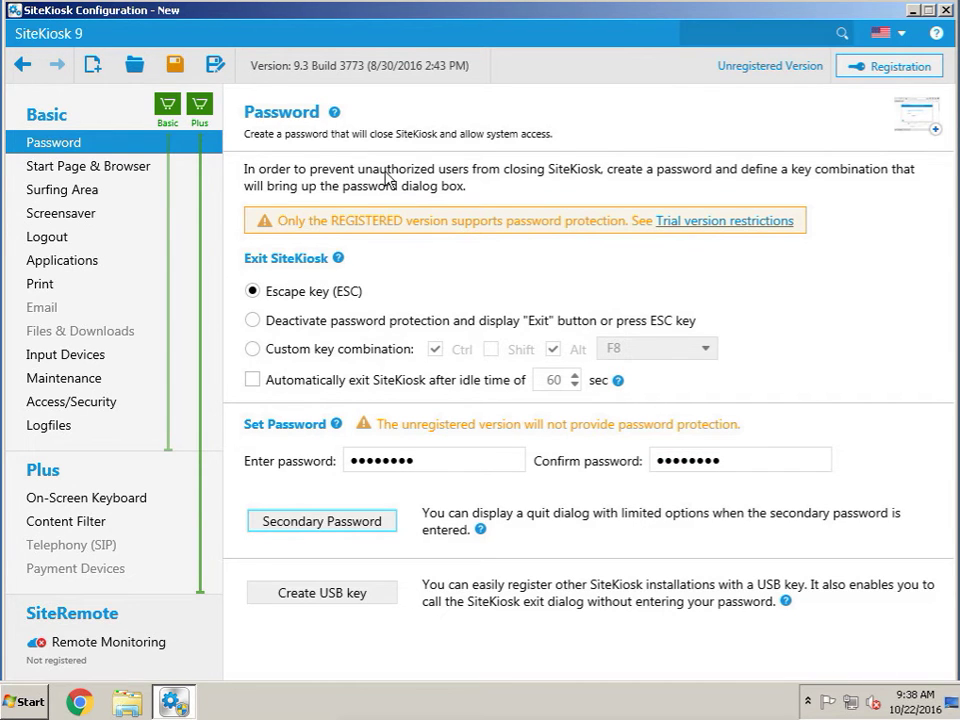
click(190, 72)
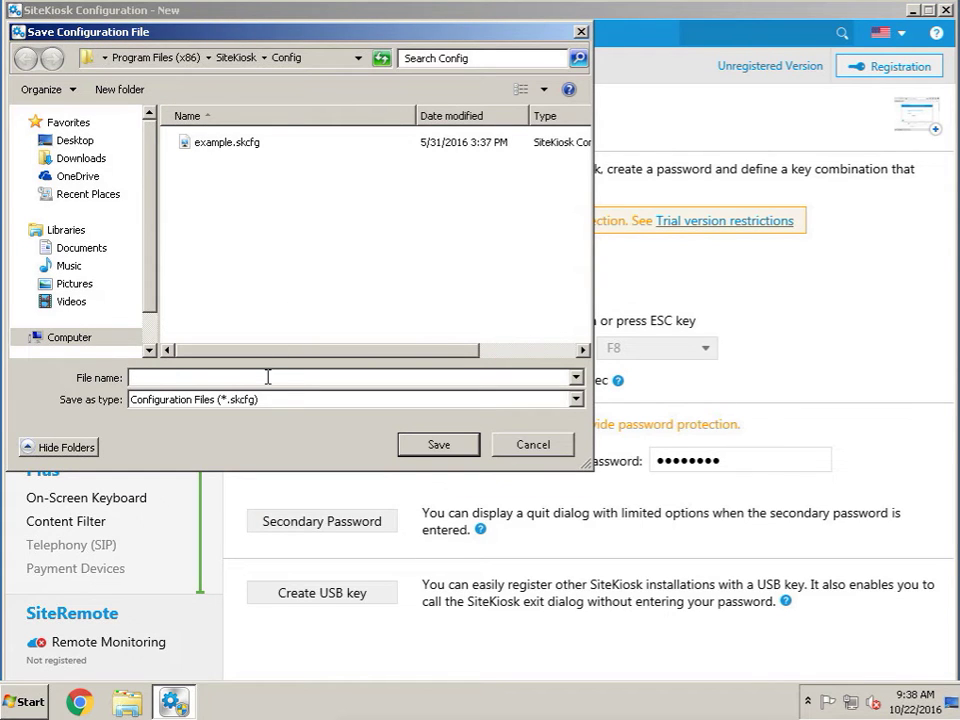
- Save the configuration as 'my config name' and run SiteKiosk with it
text(my config)
text( name)
key(Return)
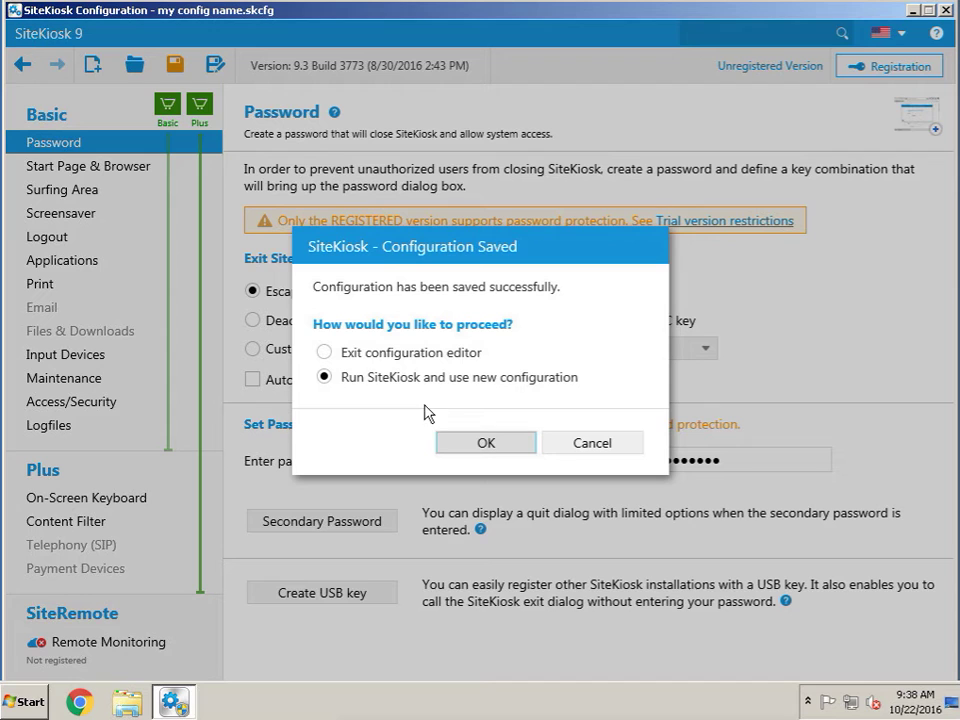
click(487, 446)
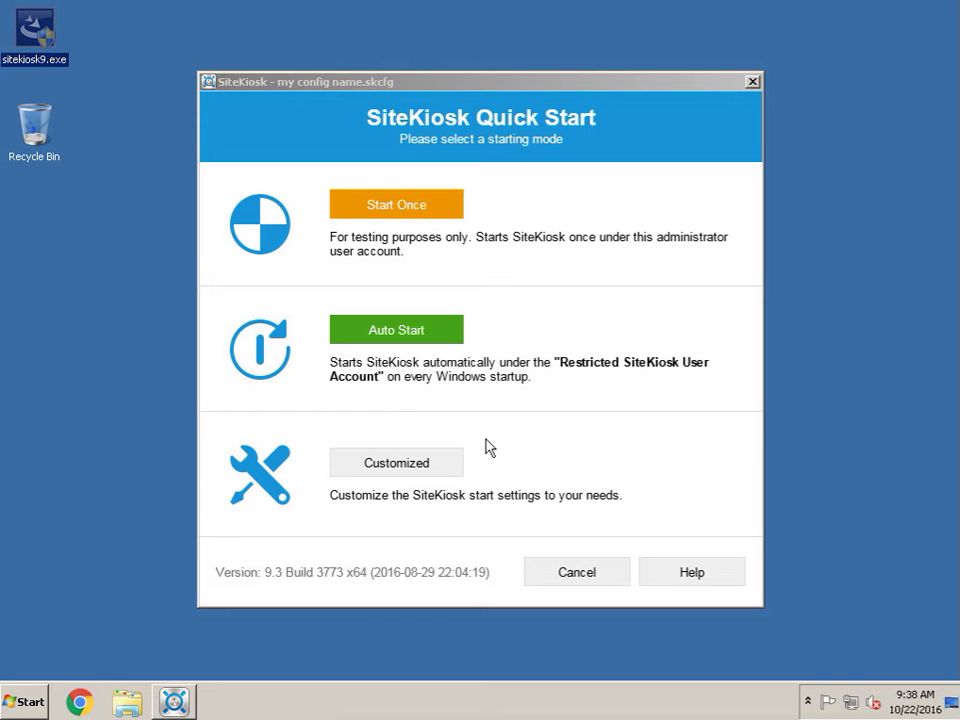
- Choose Auto Start and confirm rebooting Windows to activate it
click(421, 340)
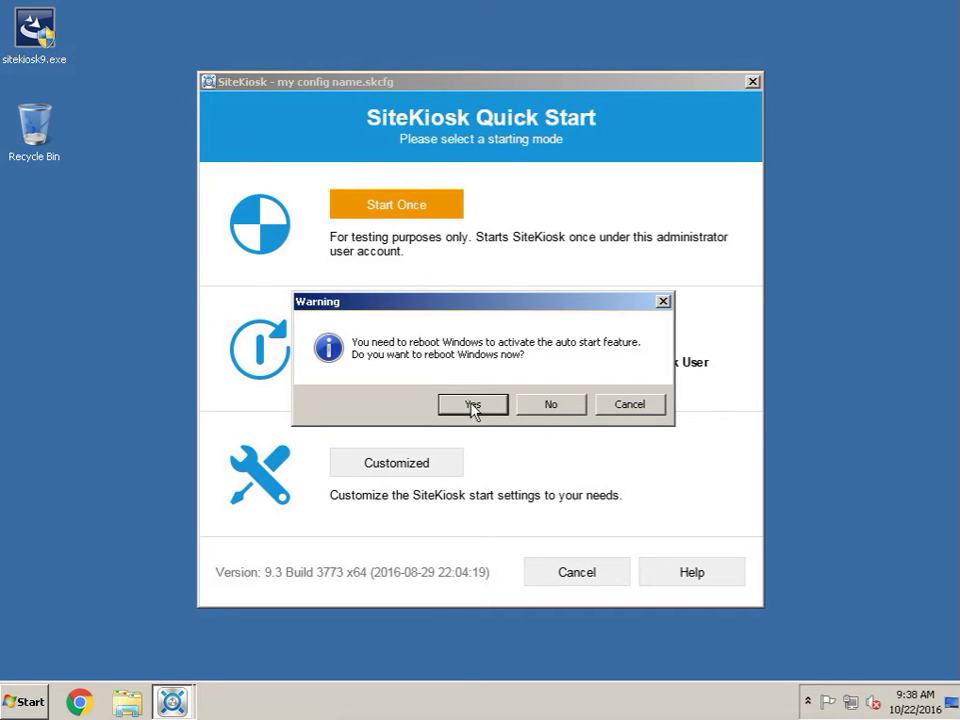
click(473, 405)
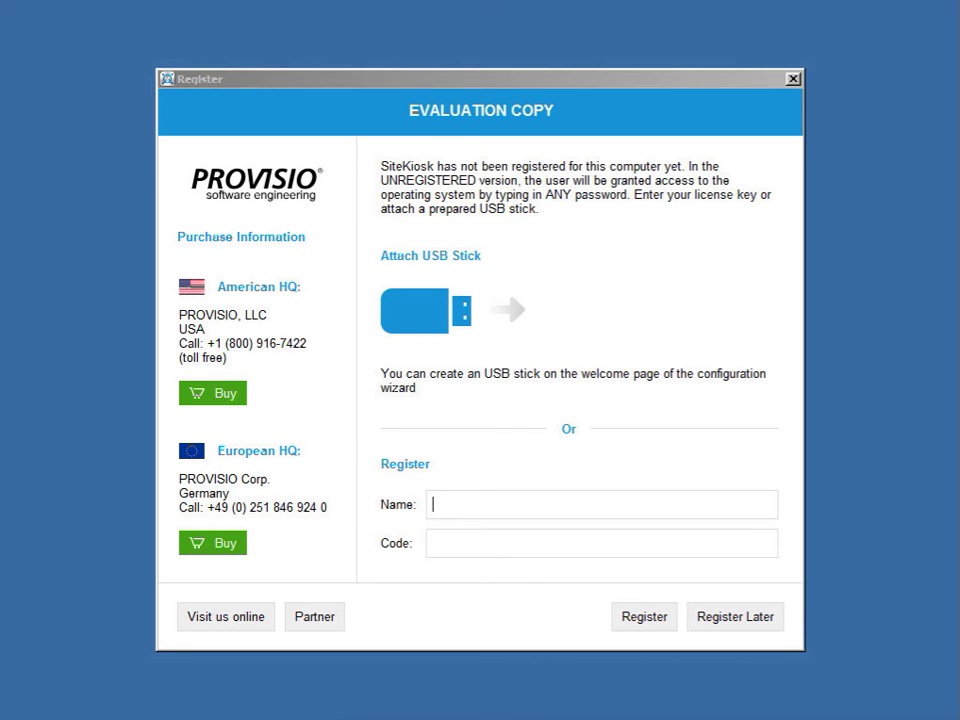
- Choose Register Later in the Evaluation Copy dialog to start the unregistered kiosk
click(724, 630)
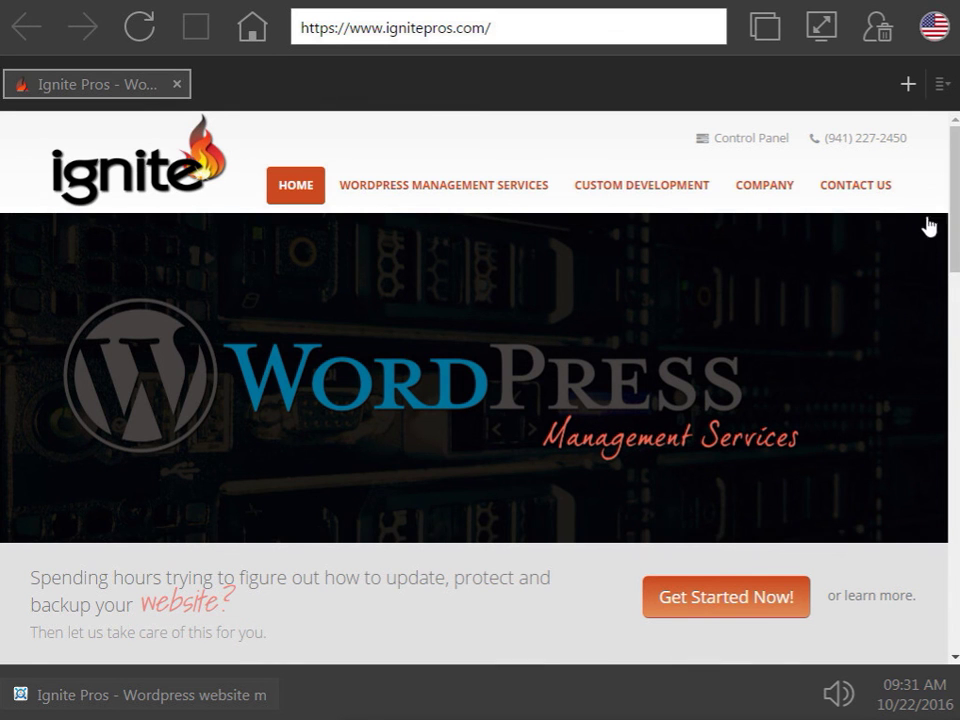
- Toggle full-screen so the Ignite Pros homepage fills the display
click(820, 36)
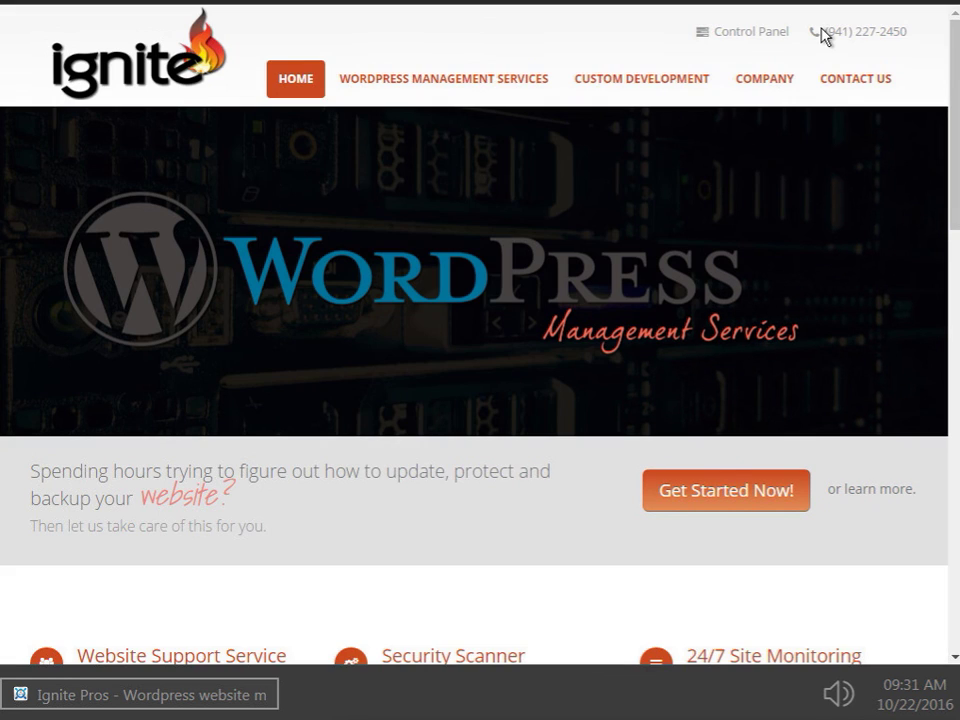